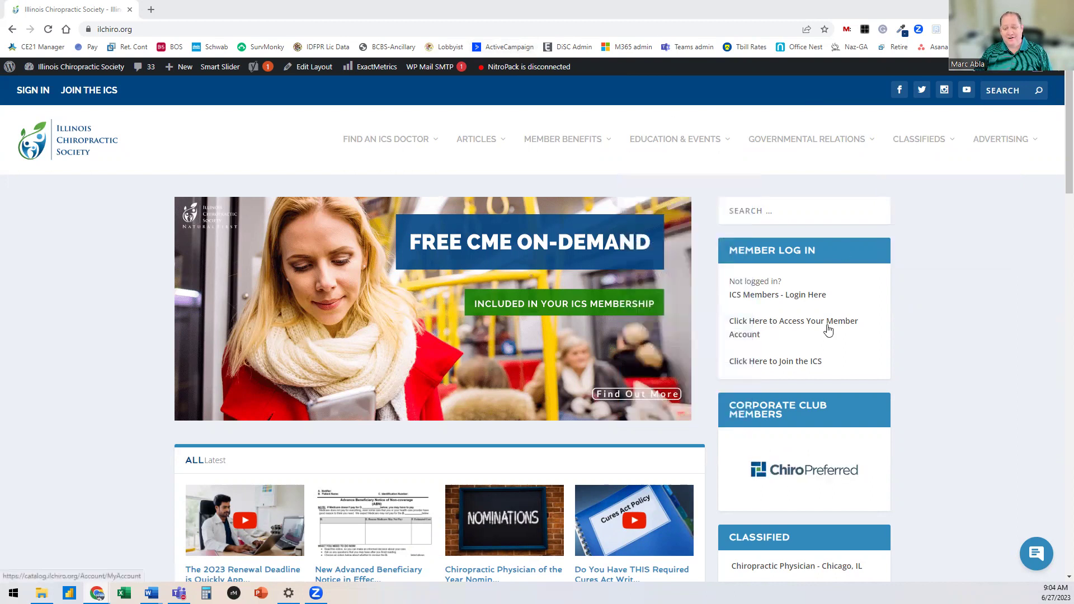
Open the member account from the society's home page and show its CME Transcript
{"action": "left_click", "coordinate": [794, 323]}
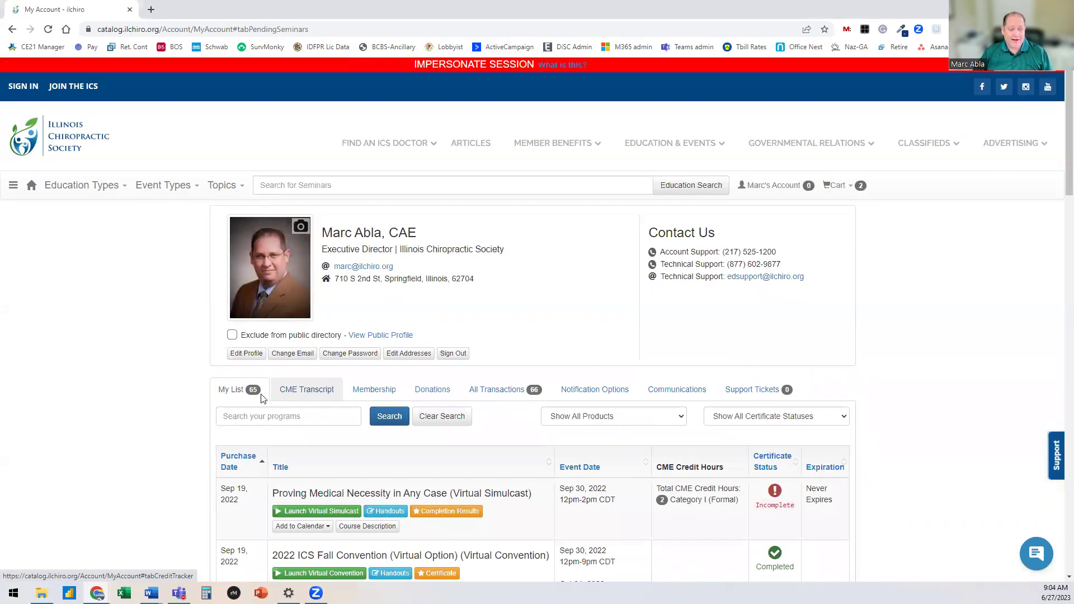
{"action": "left_click", "coordinate": [317, 389]}
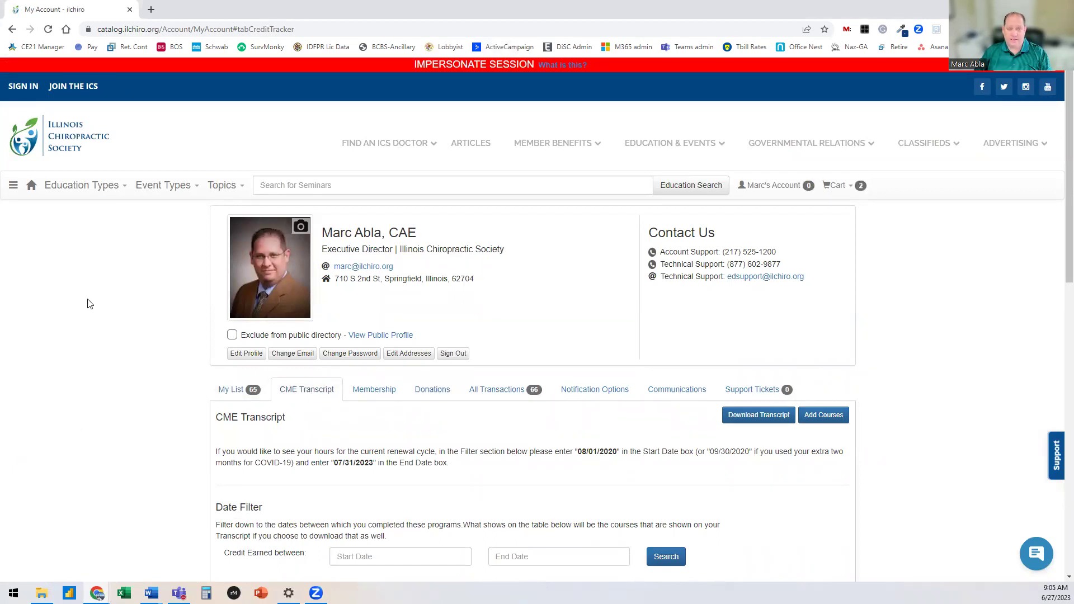
Return to the society's home page and go directly to ilchiro.org/mytranscript
{"action": "left_click", "coordinate": [52, 151]}
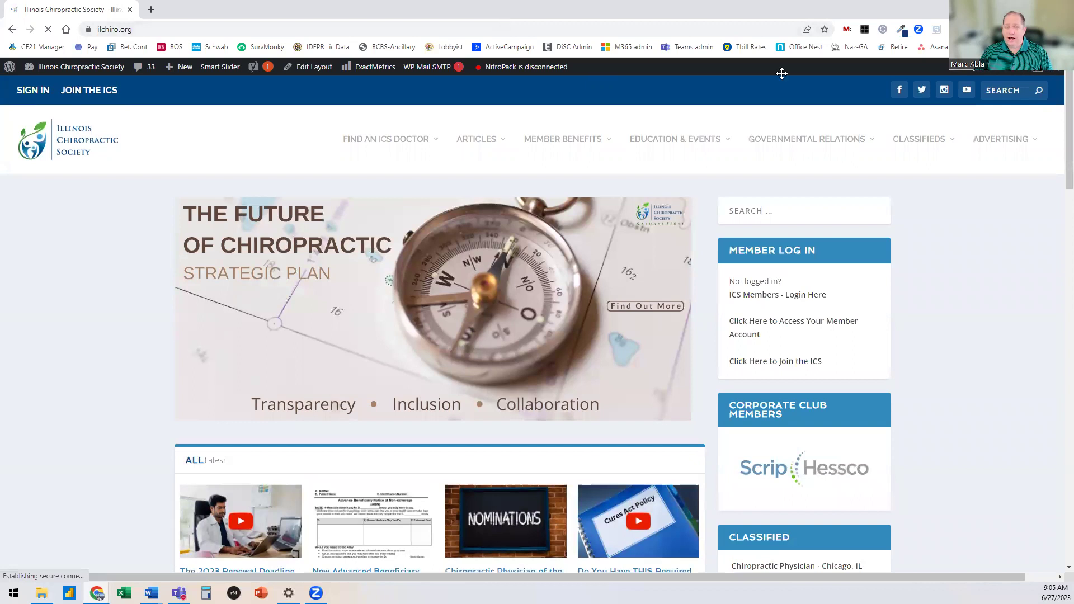
{"action": "left_click", "coordinate": [377, 29]}
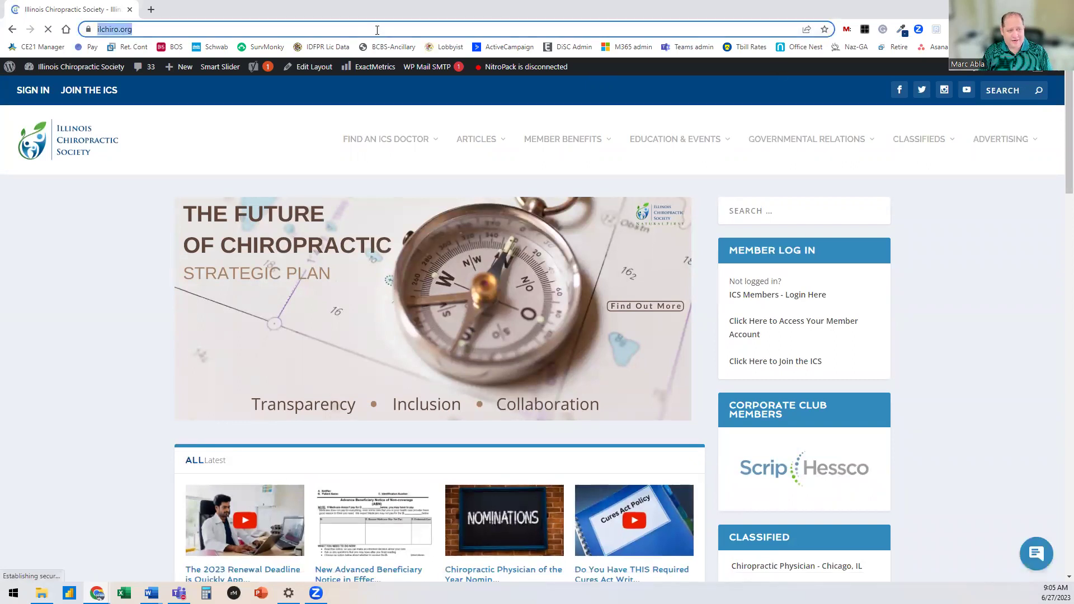
{"action": "type", "text": "ilchiro.org"}
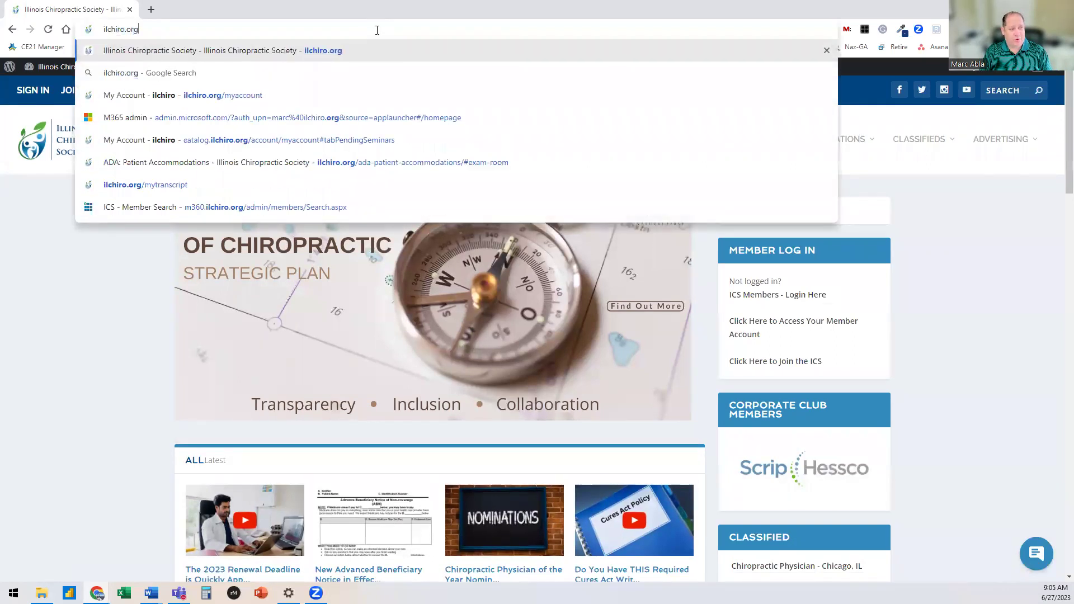
{"action": "type", "text": "/myt"}
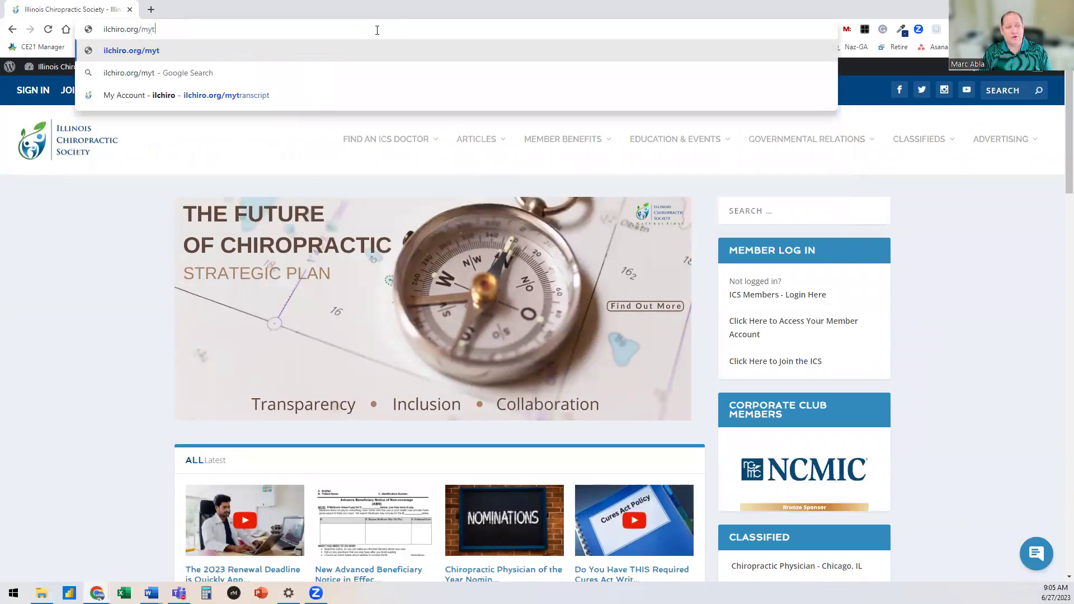
{"action": "type", "text": "ranscript"}
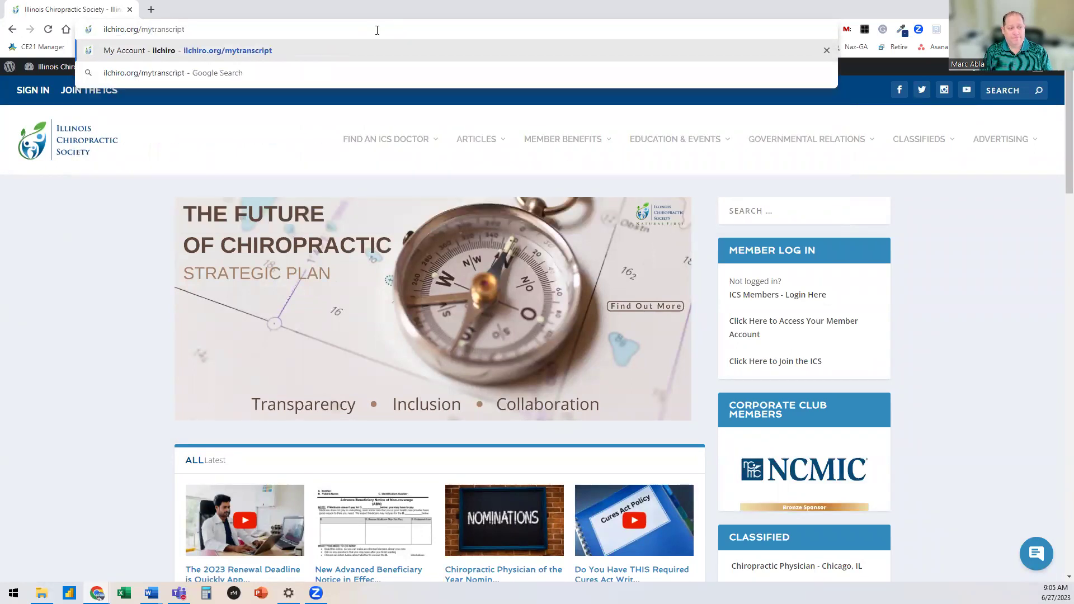
{"action": "key", "text": "Return"}
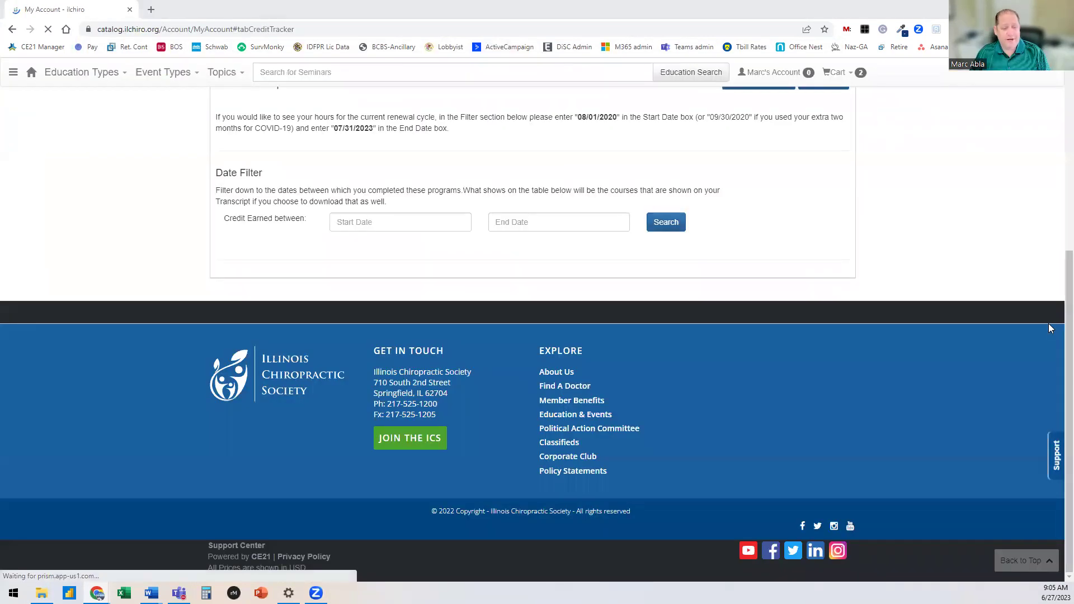
Set the end date of the transcript's Date Filter to 7/31/2023
{"action": "scroll", "coordinate": [919, 332], "scroll_direction": "up", "scroll_amount": 5}
{"action": "scroll", "coordinate": [919, 333], "scroll_direction": "down", "scroll_amount": 3}
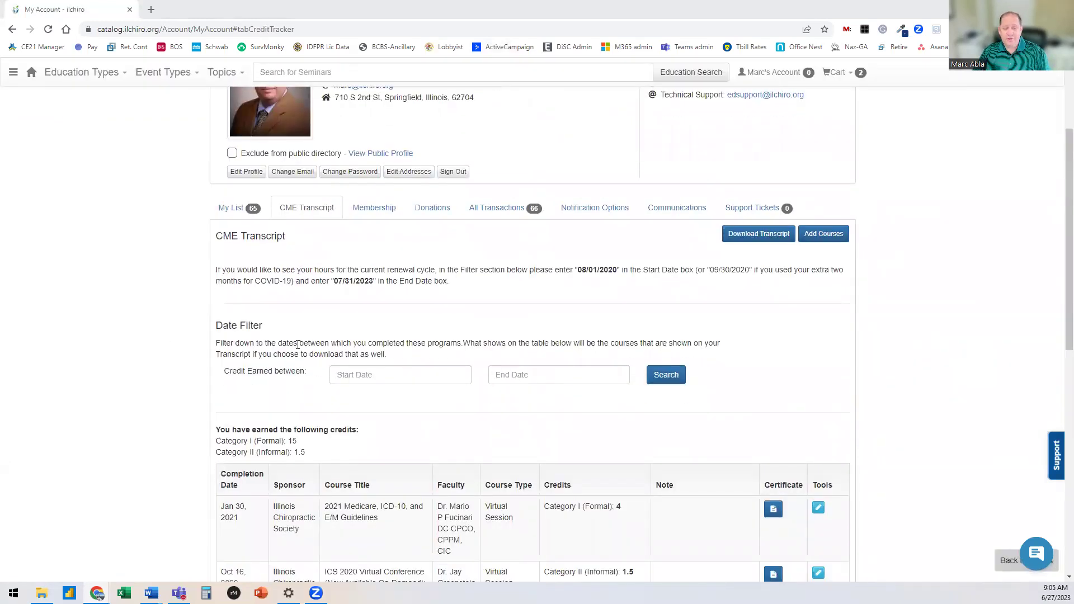
{"action": "left_click", "coordinate": [384, 380]}
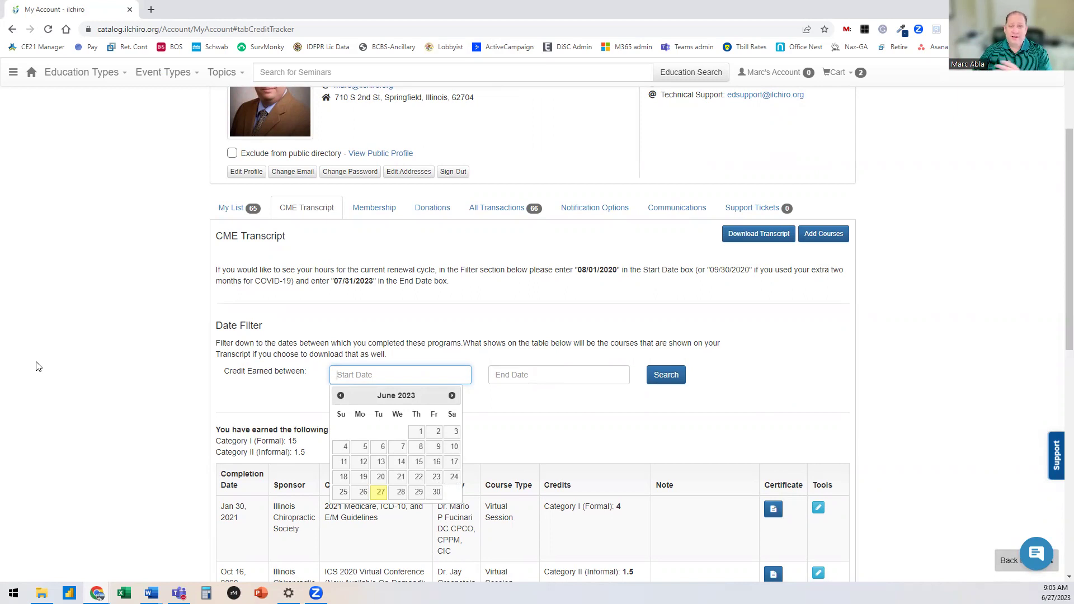
{"action": "left_click", "coordinate": [587, 376]}
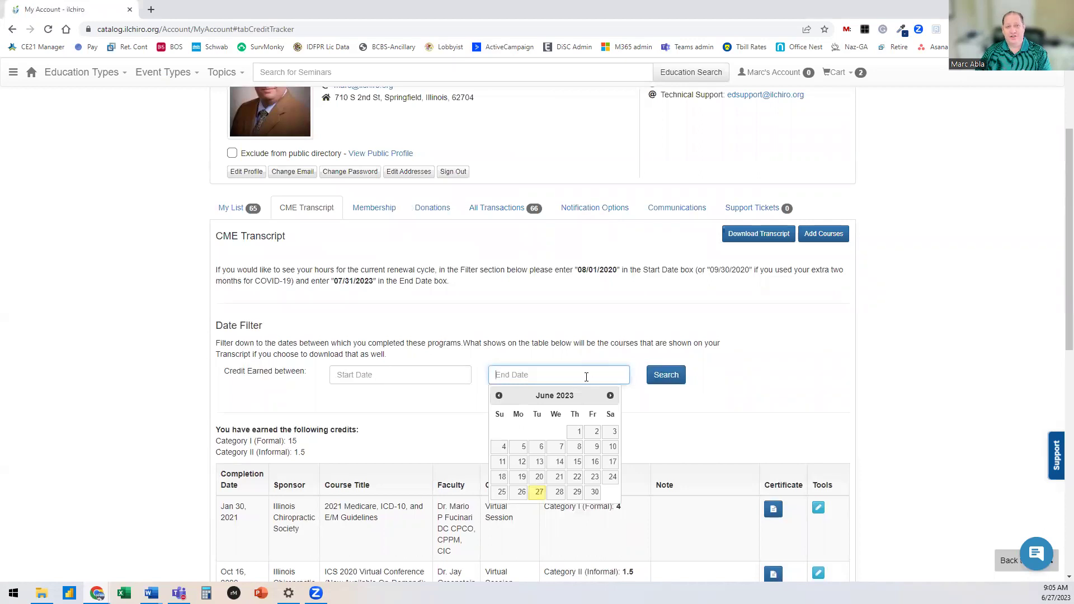
{"action": "type", "text": "7/31/20"}
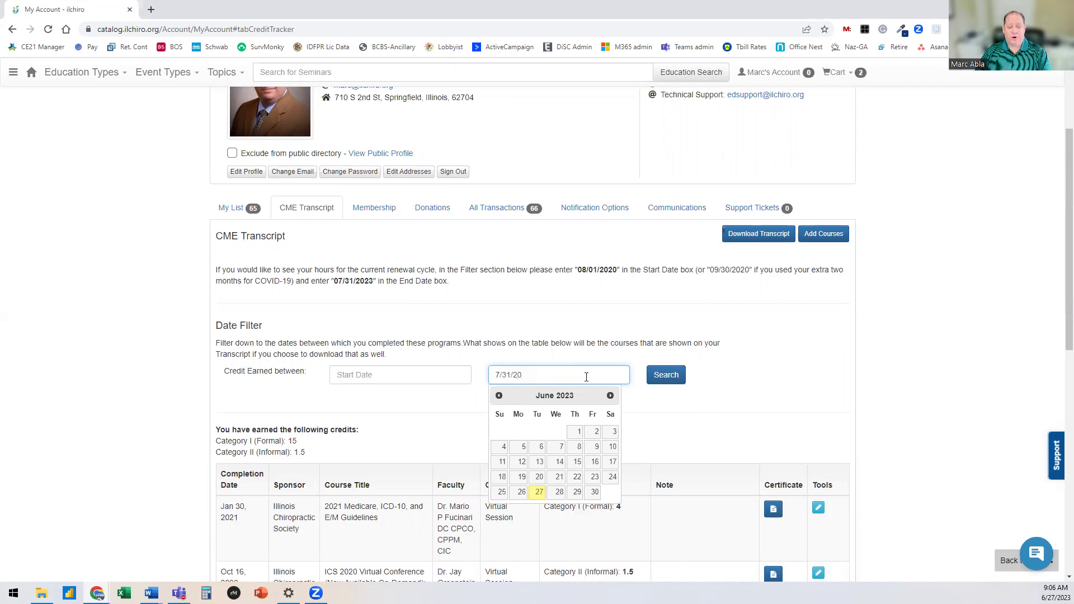
{"action": "type", "text": "23"}
Set the start date of the transcript's Date Filter to 8/1/2020
{"action": "left_click", "coordinate": [414, 375]}
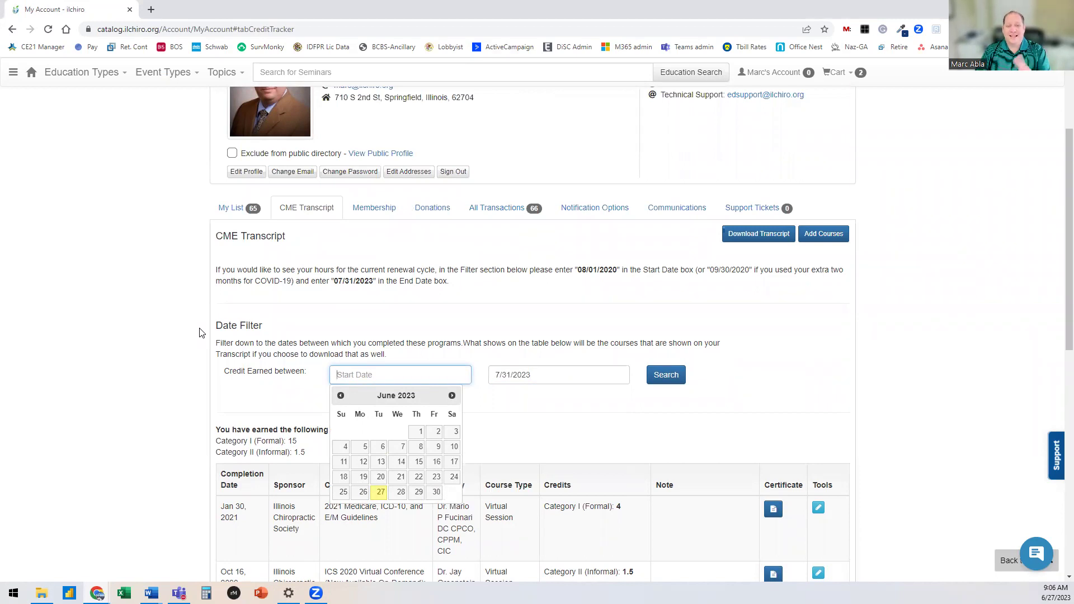
{"action": "type", "text": "8"}
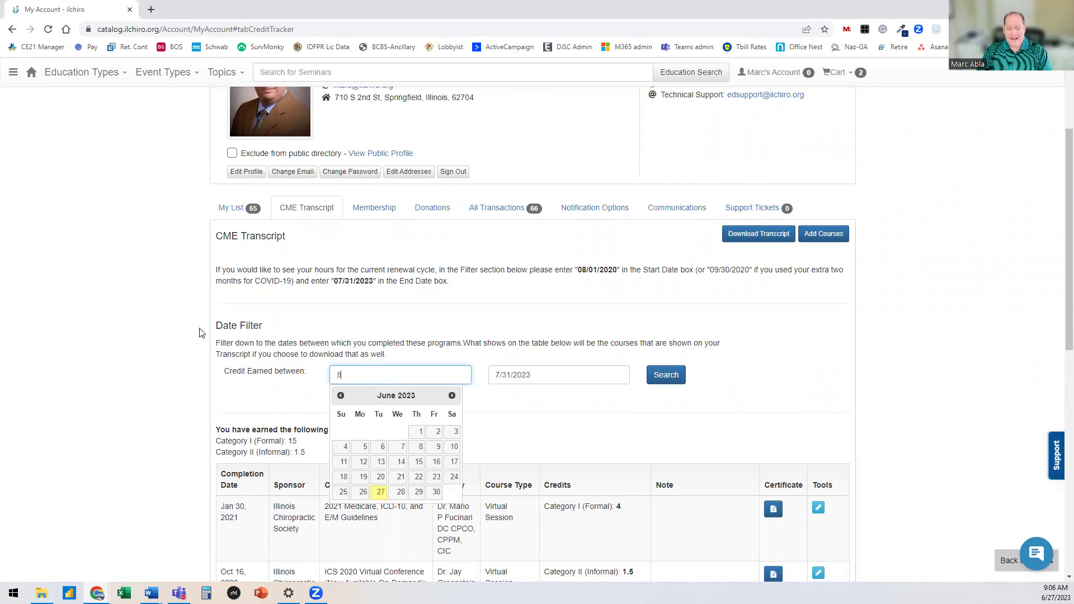
{"action": "type", "text": "/1/2020"}
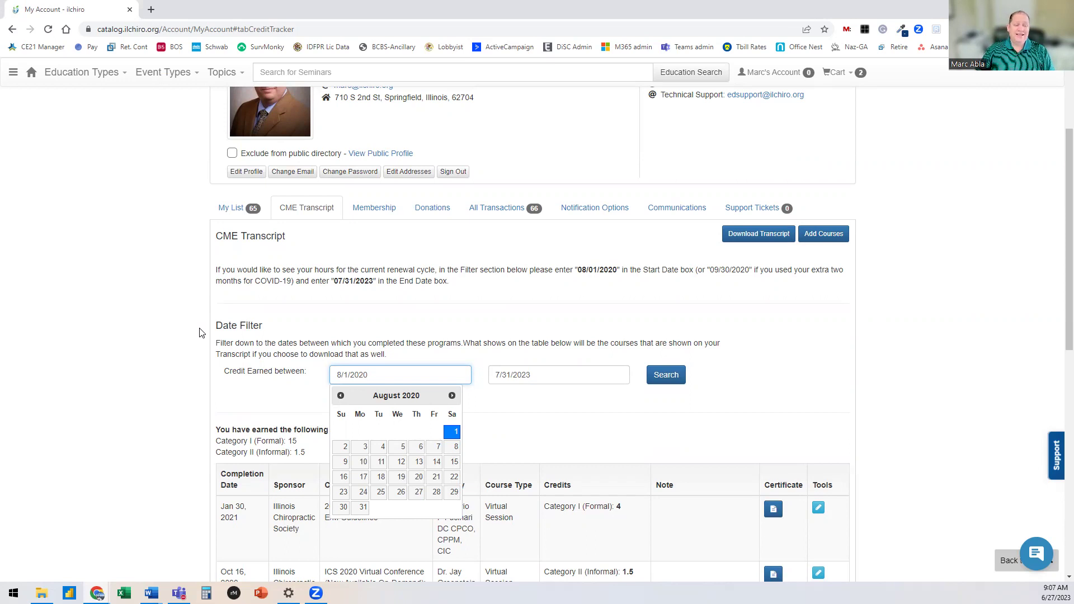
Replace the start date with 10/1/2020, enter 07/31/2023 as the end date, and search for credits earned in that range
{"action": "left_click_drag", "start_coordinate": [376, 370], "coordinate": [172, 370]}
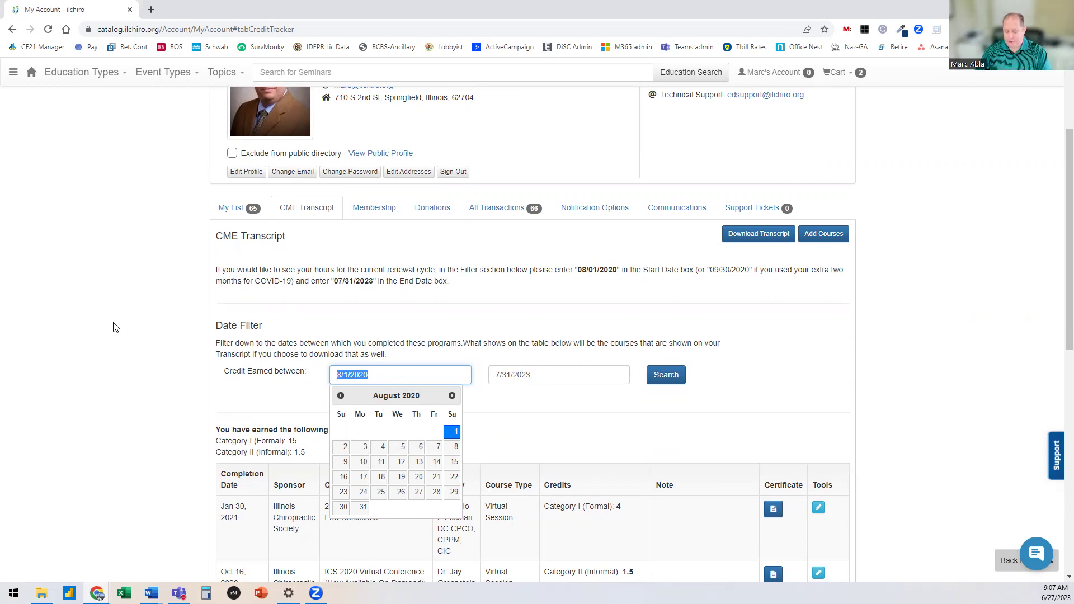
{"action": "type", "text": "10/1/202"}
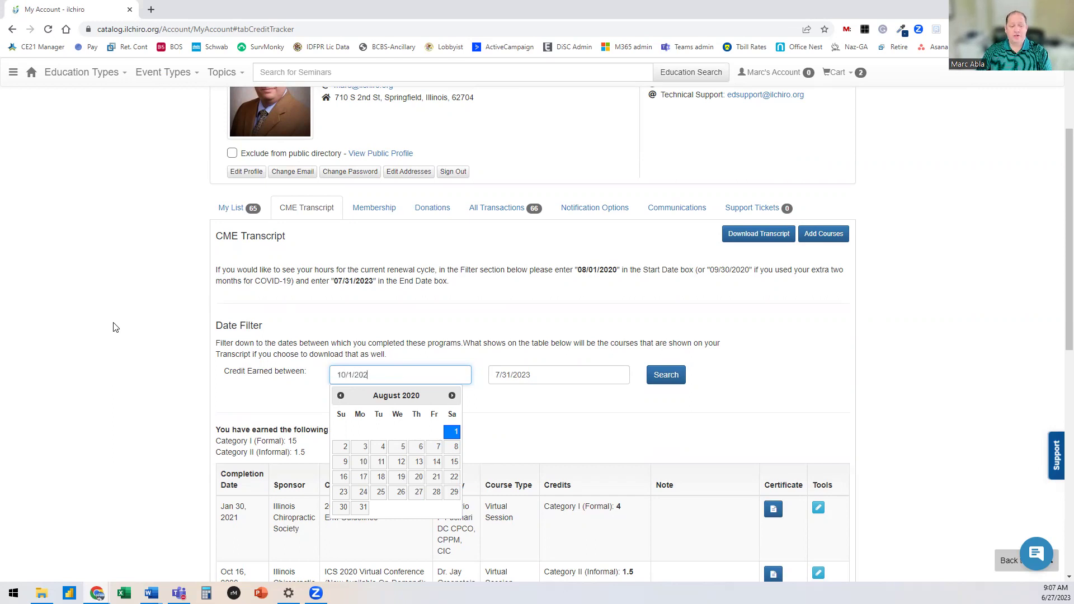
{"action": "type", "text": "0"}
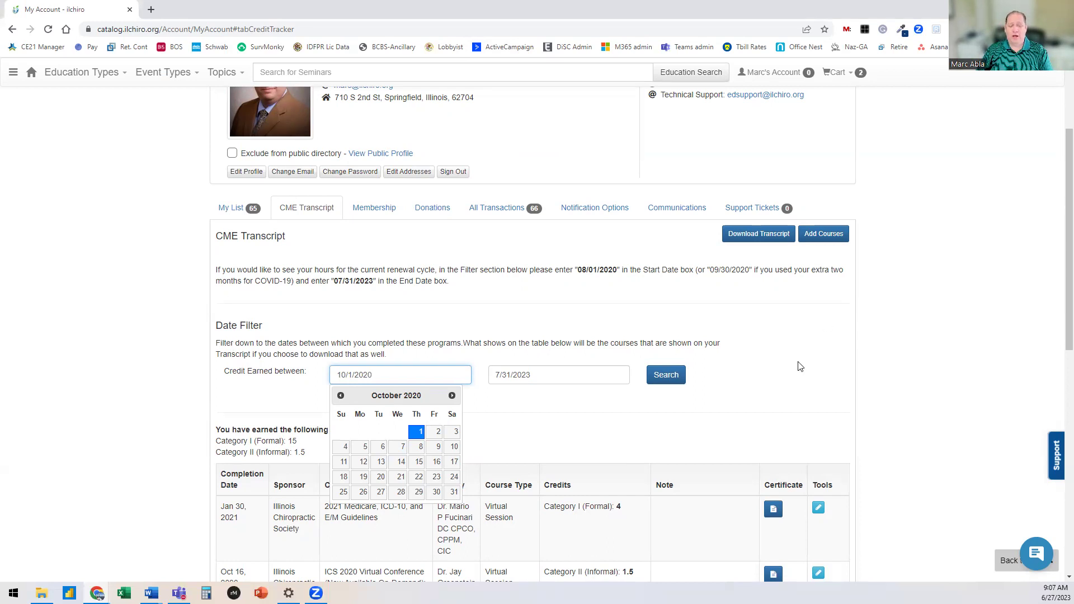
{"action": "key", "text": "Tab"}
{"action": "type", "text": "07/31/2023"}
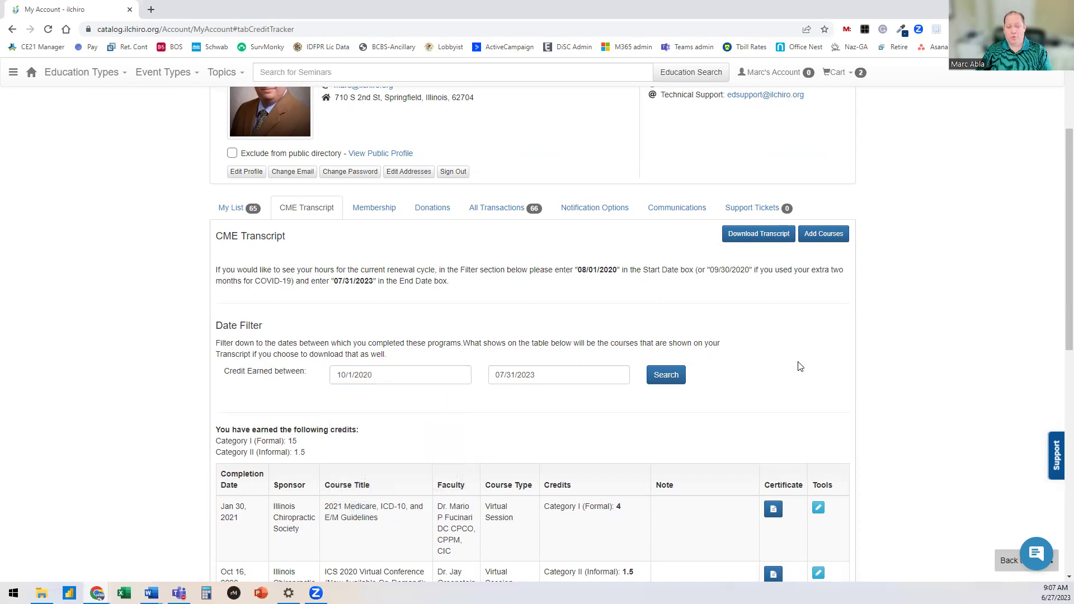
{"action": "left_click", "coordinate": [665, 375]}
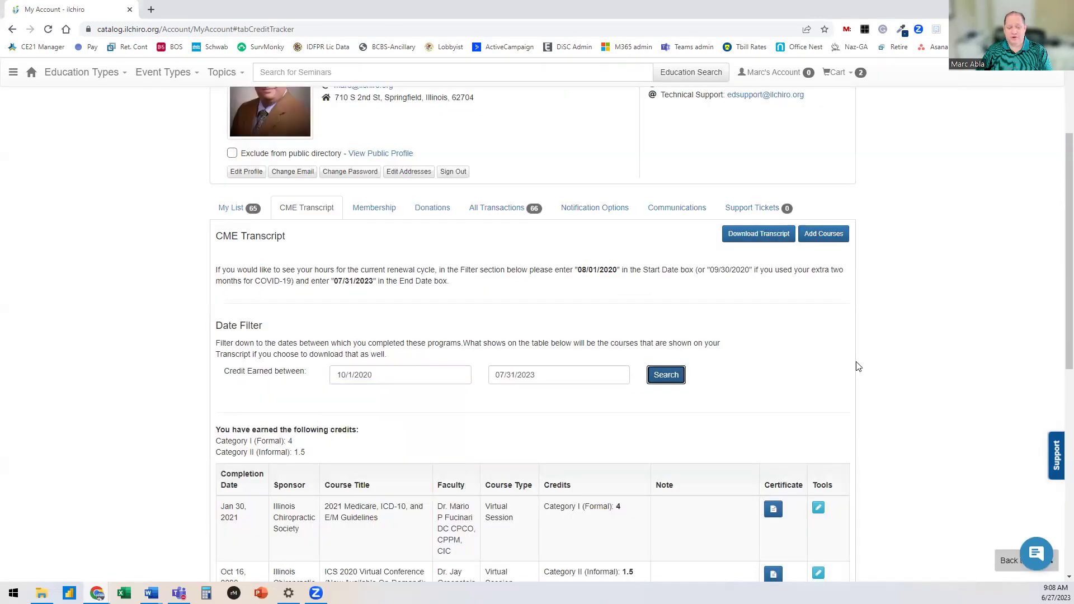
Download the transcript for the filtered date range and review its Category I and Category II credit totals
{"action": "scroll", "coordinate": [892, 380], "scroll_direction": "down", "scroll_amount": 3}
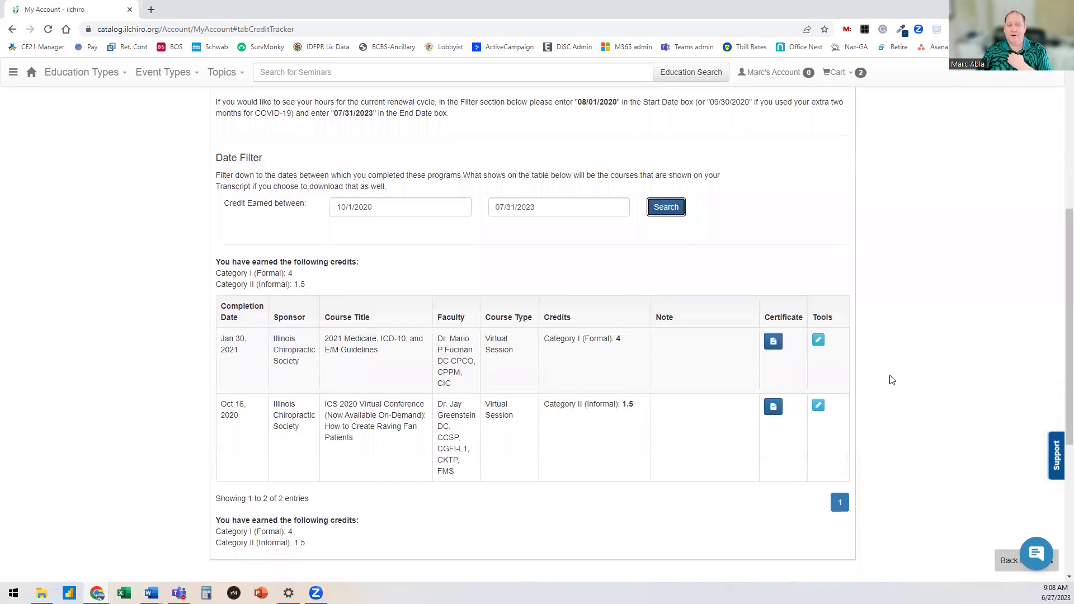
{"action": "scroll", "coordinate": [891, 379], "scroll_direction": "up", "scroll_amount": 2}
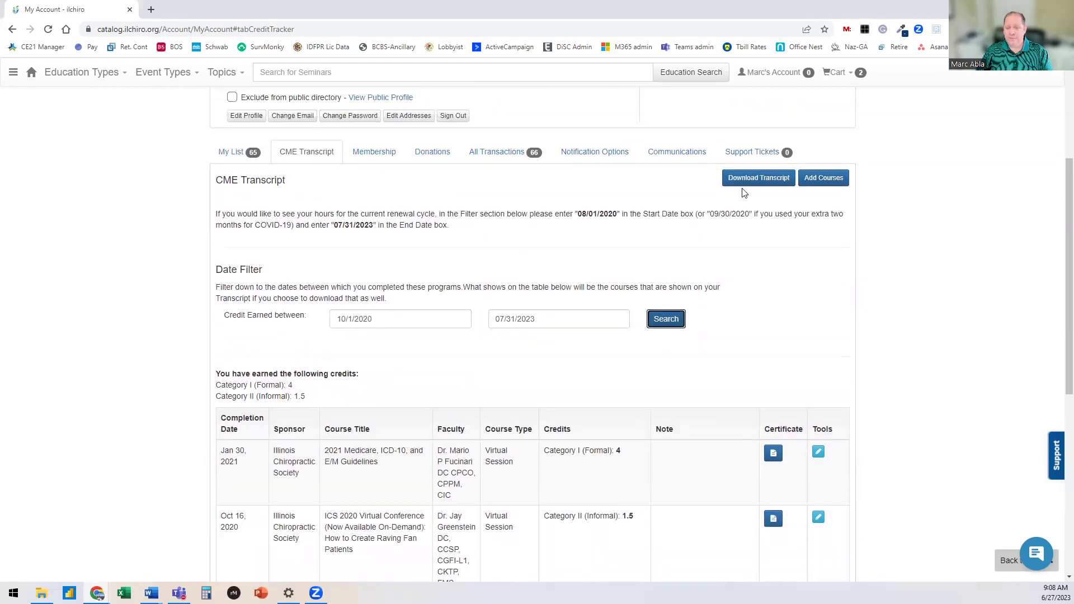
{"action": "left_click", "coordinate": [758, 178]}
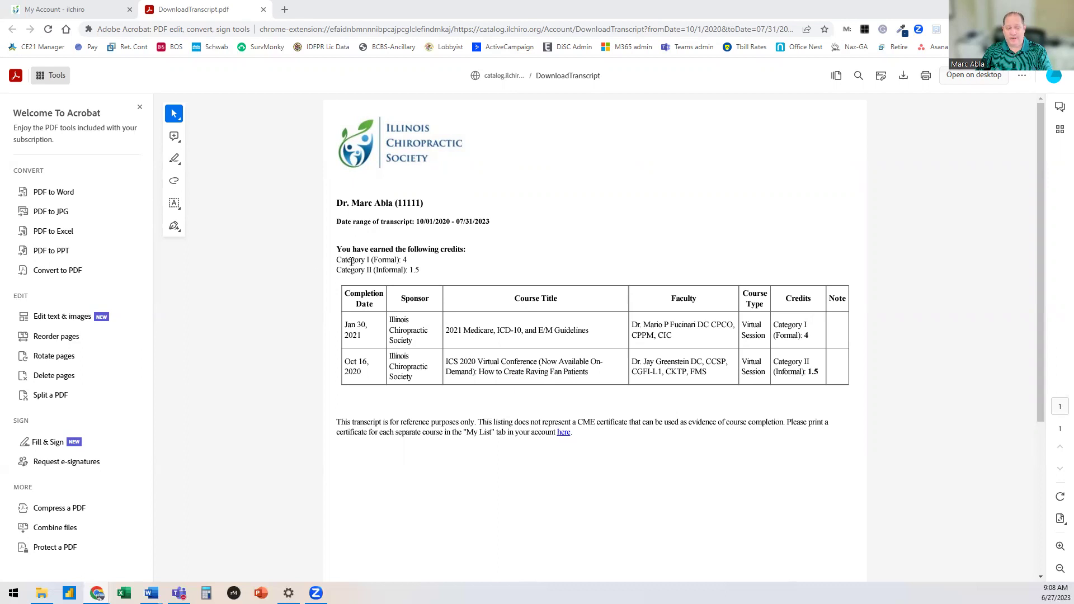
{"action": "left_click_drag", "start_coordinate": [351, 262], "coordinate": [426, 272]}
{"action": "left_click", "coordinate": [429, 289]}
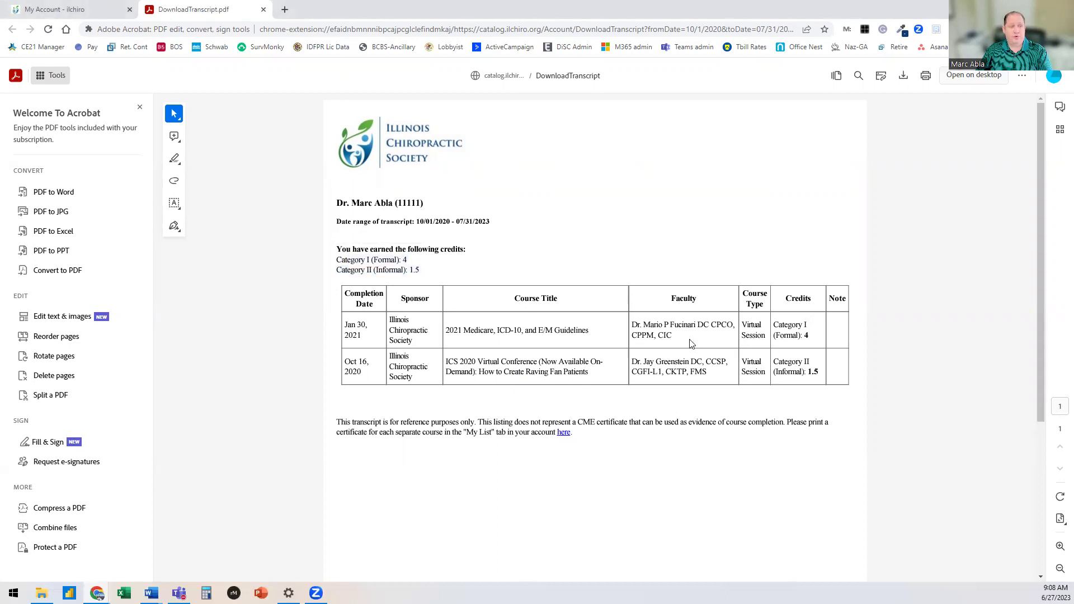
Return to the My Account page, view the certificate options for the course "2021 Medicare, ICD-10, and E/M Guidelines", and close them
{"action": "left_click", "coordinate": [62, 10]}
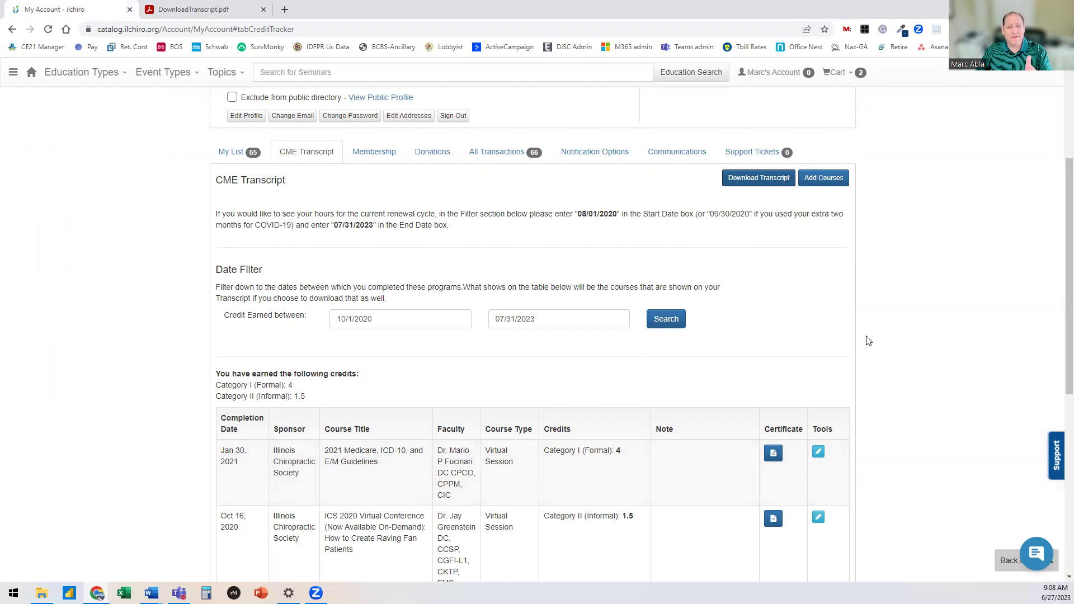
{"action": "scroll", "coordinate": [868, 340], "scroll_direction": "down", "scroll_amount": 1}
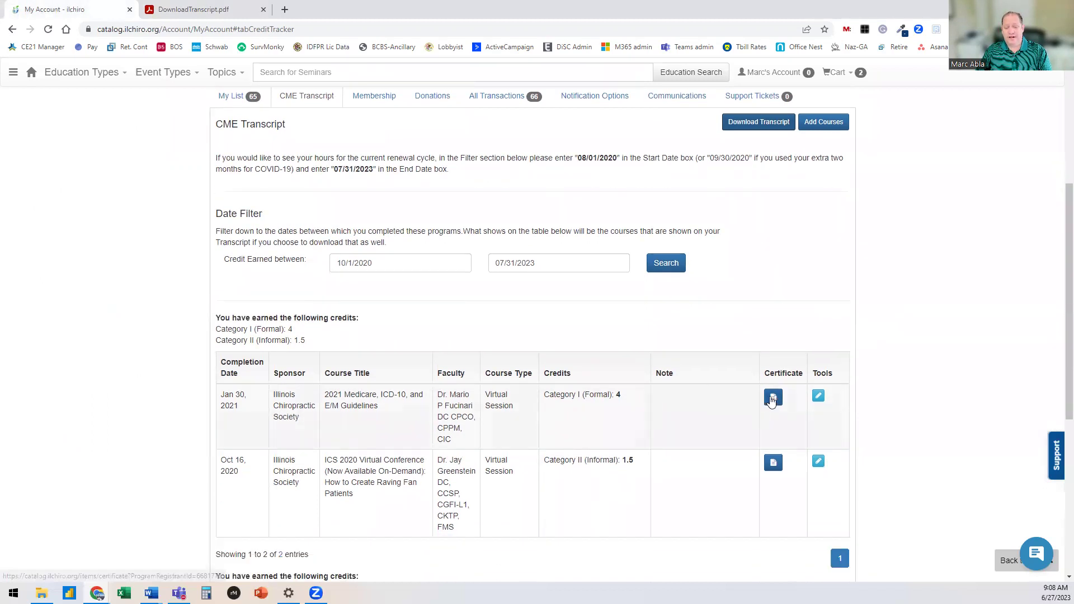
{"action": "left_click", "coordinate": [772, 400]}
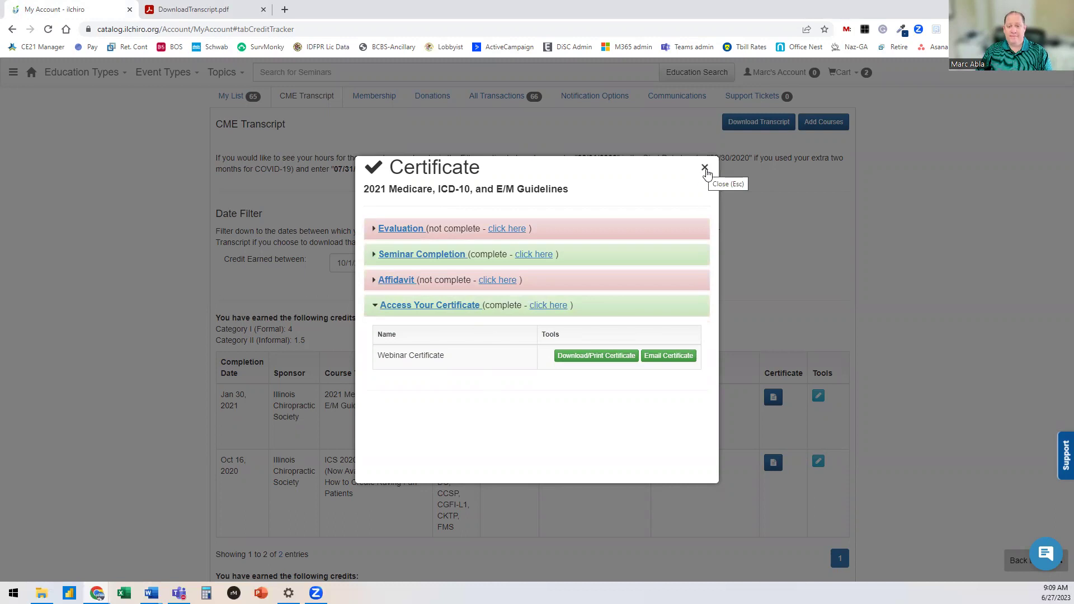
{"action": "left_click", "coordinate": [704, 174]}
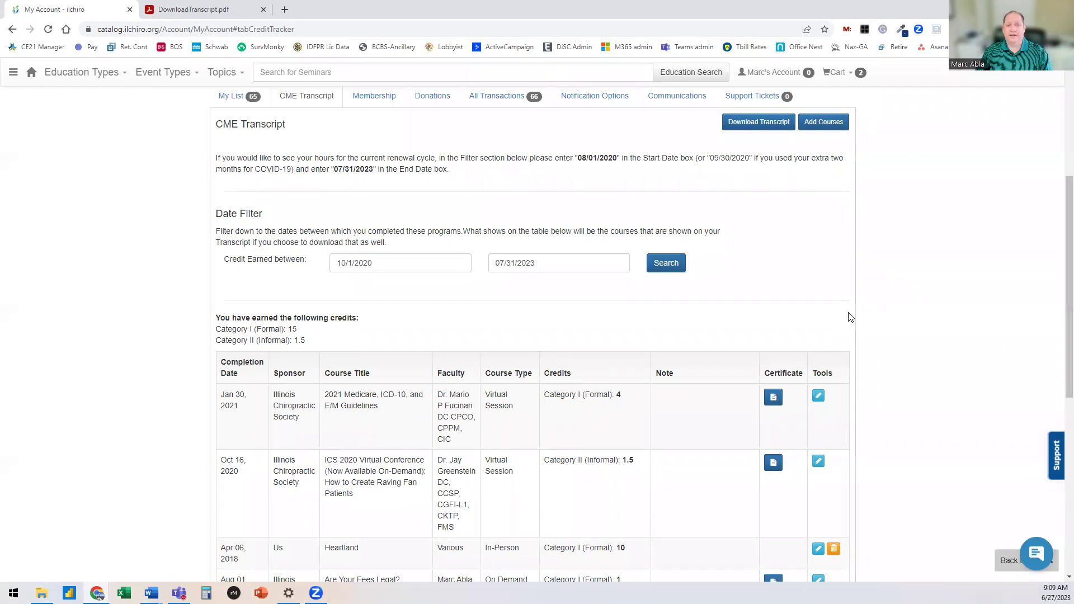
Open the Add Course form, look through its fields down to the certificate upload, and close it without saving
{"action": "left_click", "coordinate": [832, 123]}
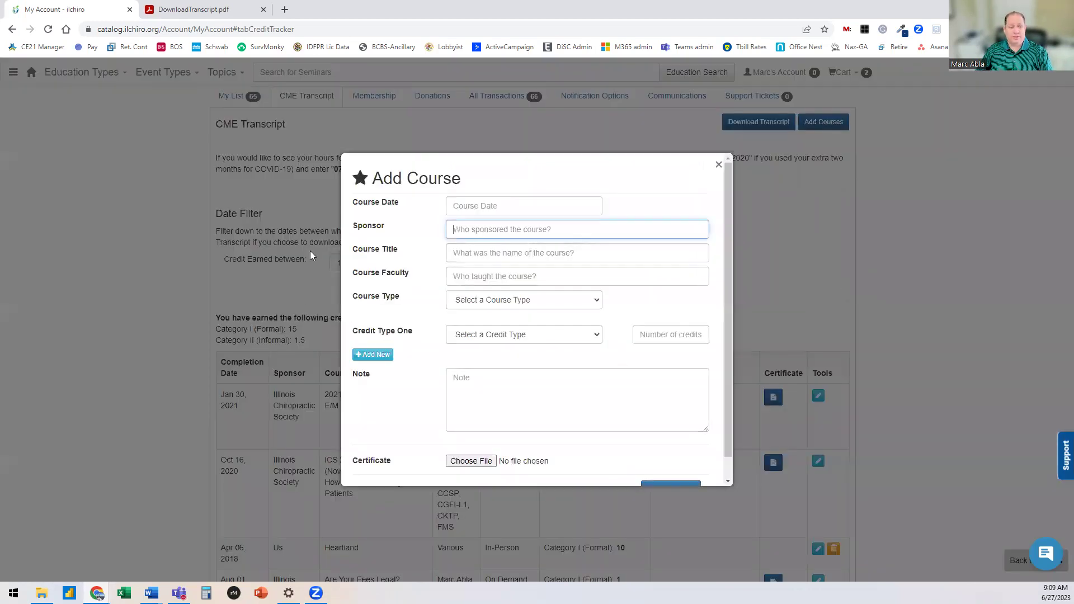
{"action": "scroll", "coordinate": [499, 253], "scroll_direction": "down", "scroll_amount": 1}
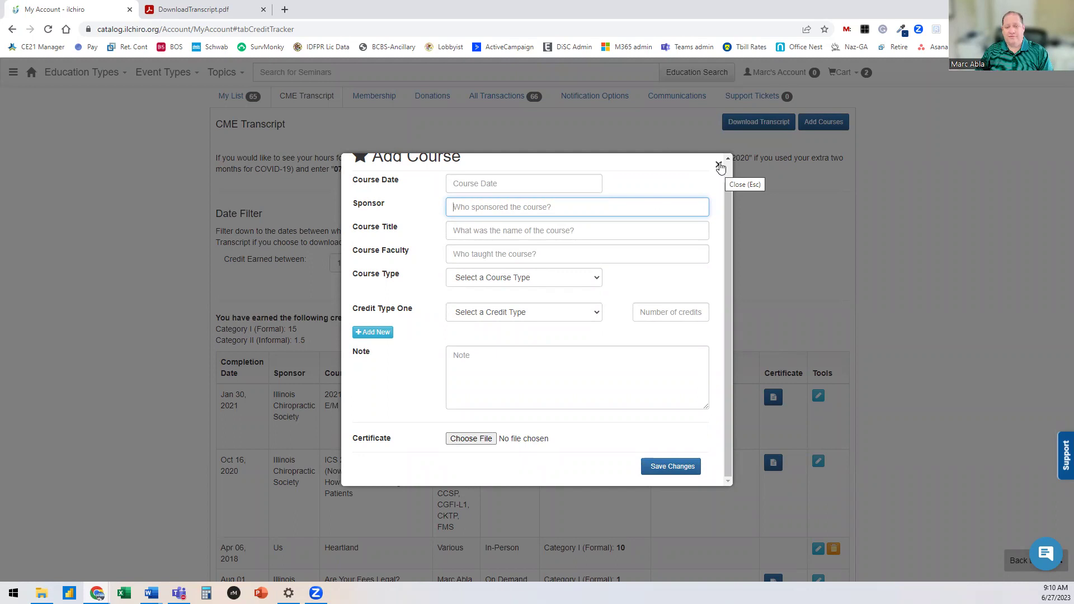
{"action": "left_click", "coordinate": [719, 166]}
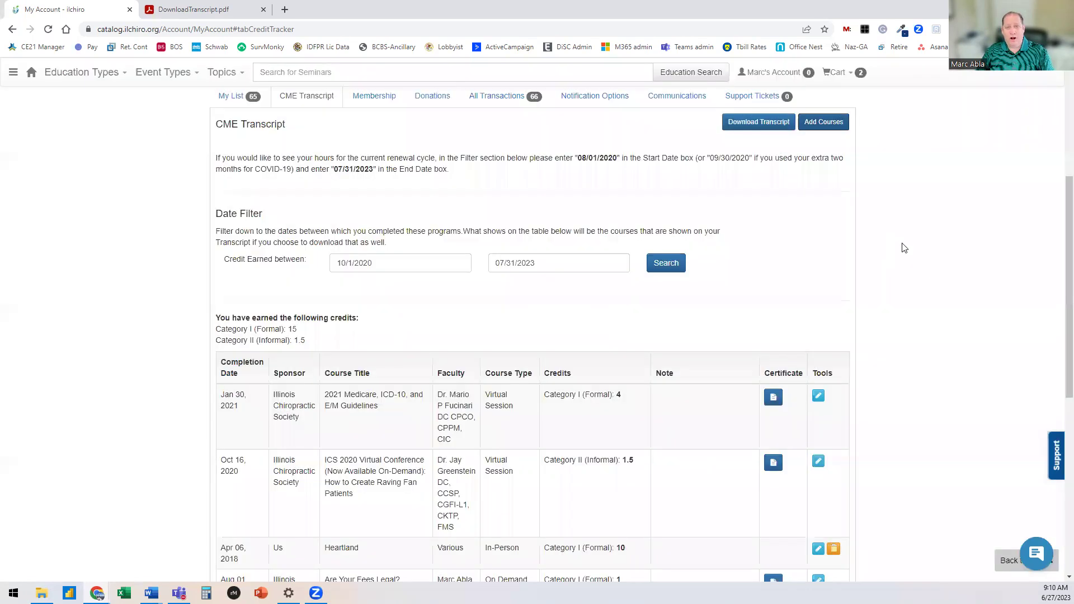